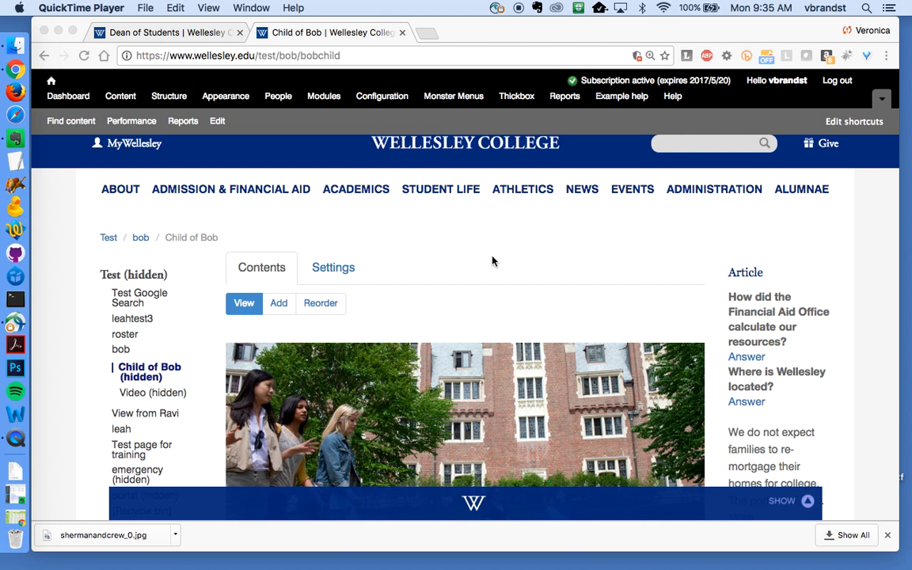
Open the copy/move settings of the Child of Bob page and set the mode to Move.
{"action": "scroll", "coordinate": [492, 262], "scroll_direction": "down", "scroll_amount": 2}
{"action": "scroll", "coordinate": [491, 261], "scroll_direction": "down", "scroll_amount": 1}
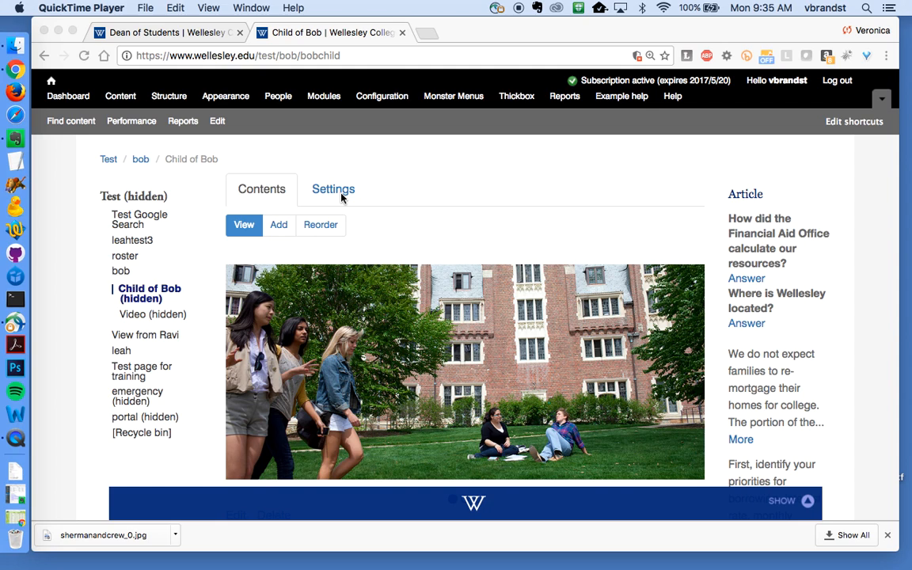
{"action": "left_click", "coordinate": [334, 195]}
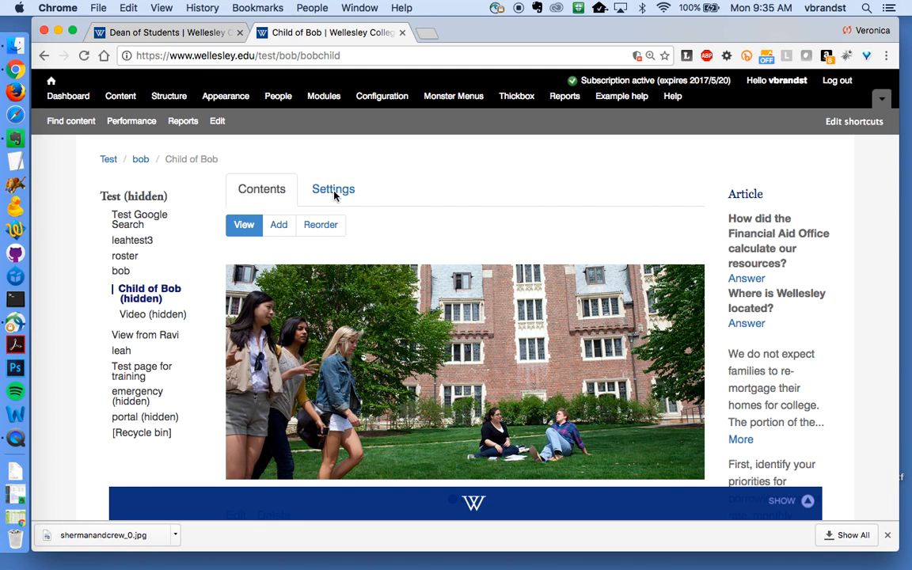
{"action": "left_click", "coordinate": [333, 195]}
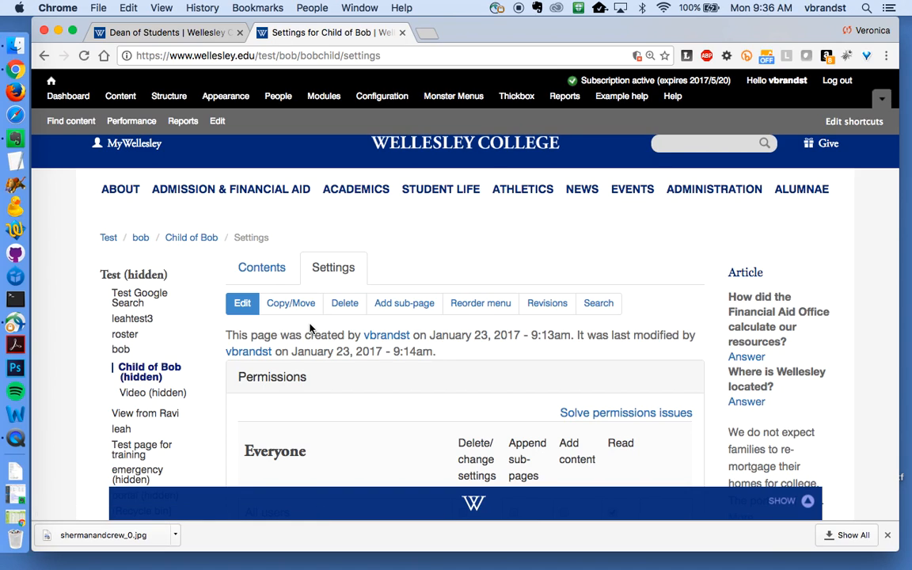
{"action": "left_click", "coordinate": [275, 308]}
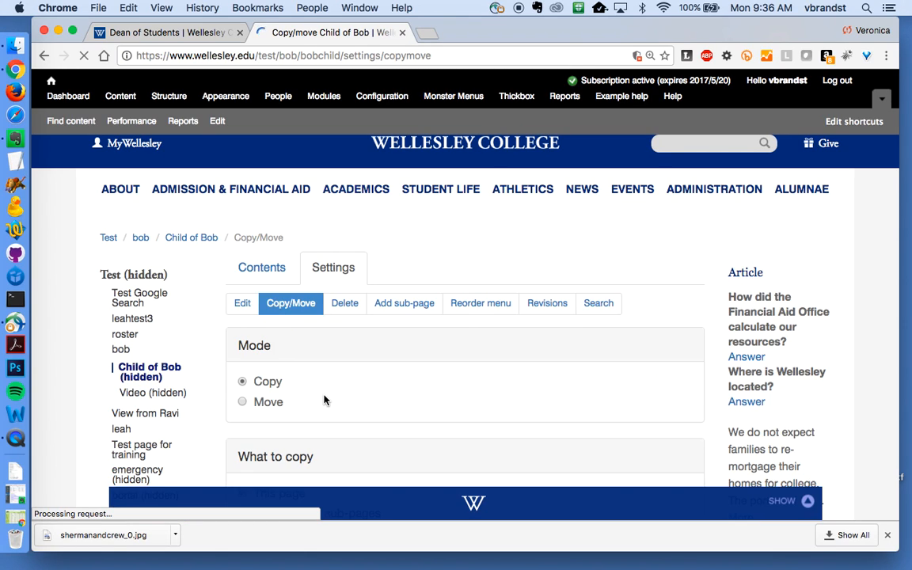
{"action": "scroll", "coordinate": [324, 395], "scroll_direction": "down", "scroll_amount": 2}
{"action": "left_click", "coordinate": [242, 299]}
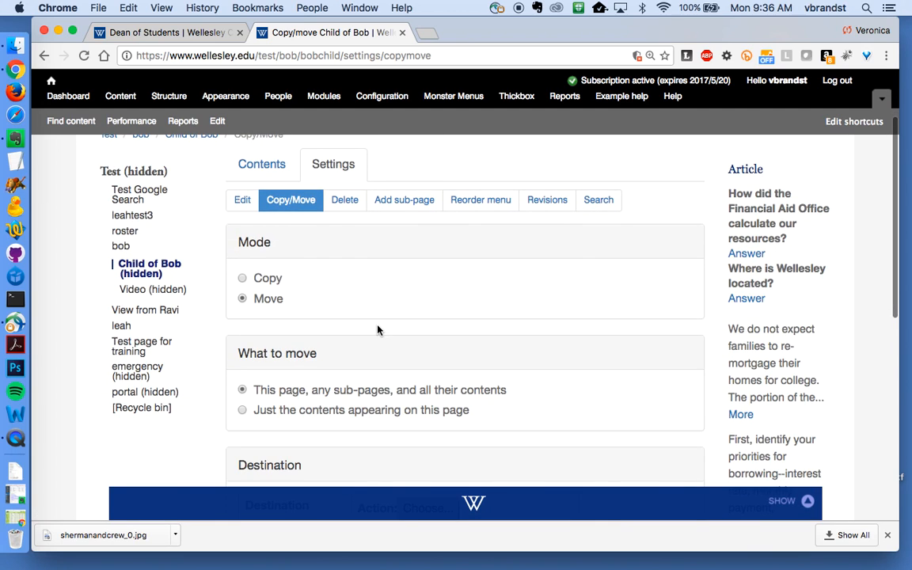
Choose the Test page under Wellesley College as the destination for the page, its sub-pages and all their contents.
{"action": "scroll", "coordinate": [377, 328], "scroll_direction": "down", "scroll_amount": 2}
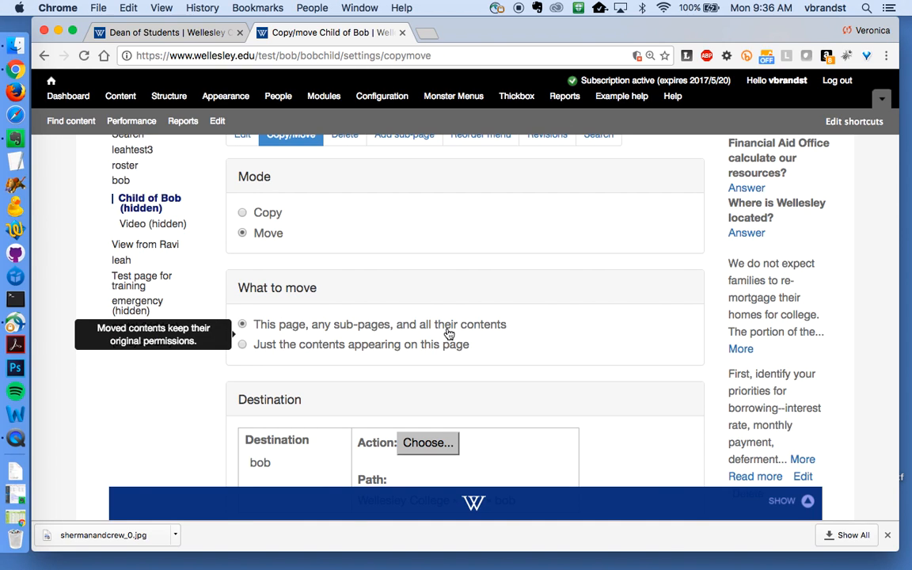
{"action": "scroll", "coordinate": [562, 354], "scroll_direction": "down", "scroll_amount": 3}
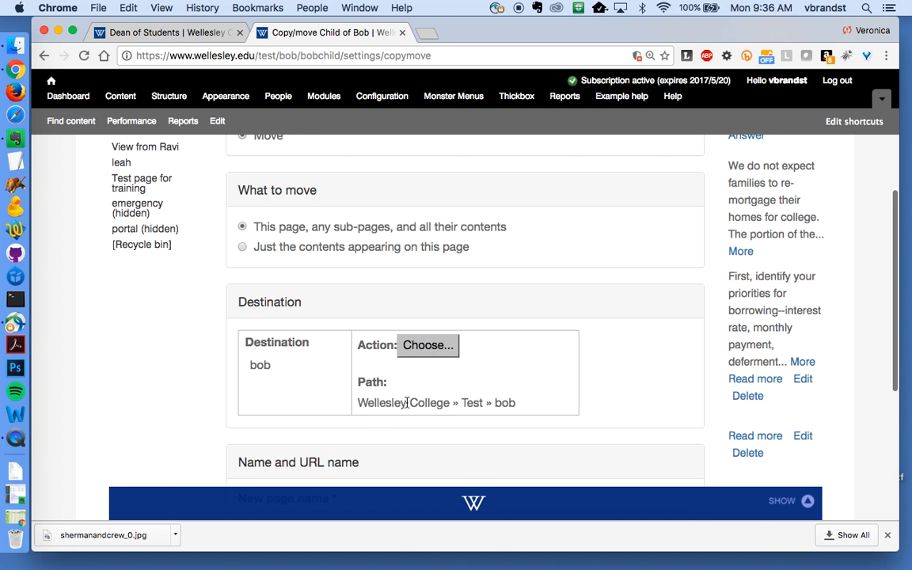
{"action": "left_click", "coordinate": [420, 350]}
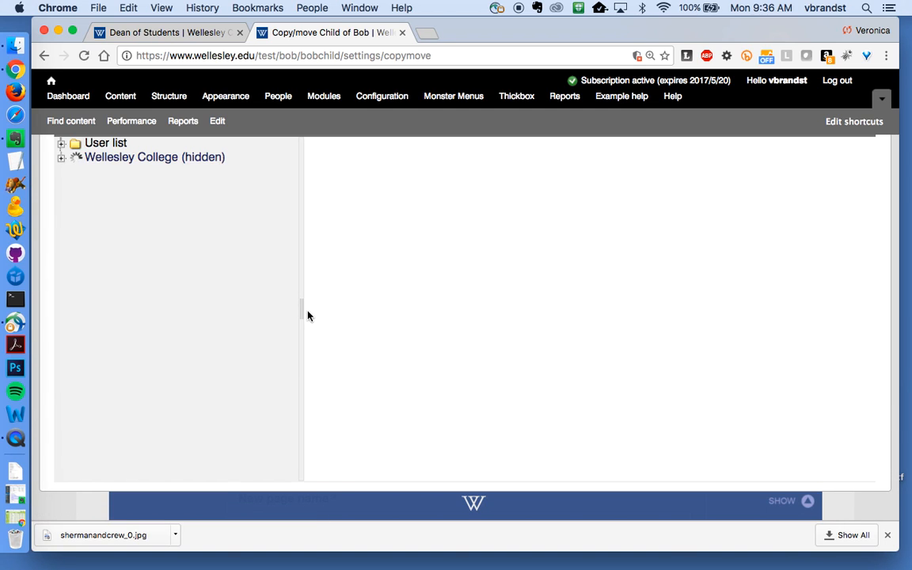
{"action": "scroll", "coordinate": [198, 213], "scroll_direction": "up", "scroll_amount": 5}
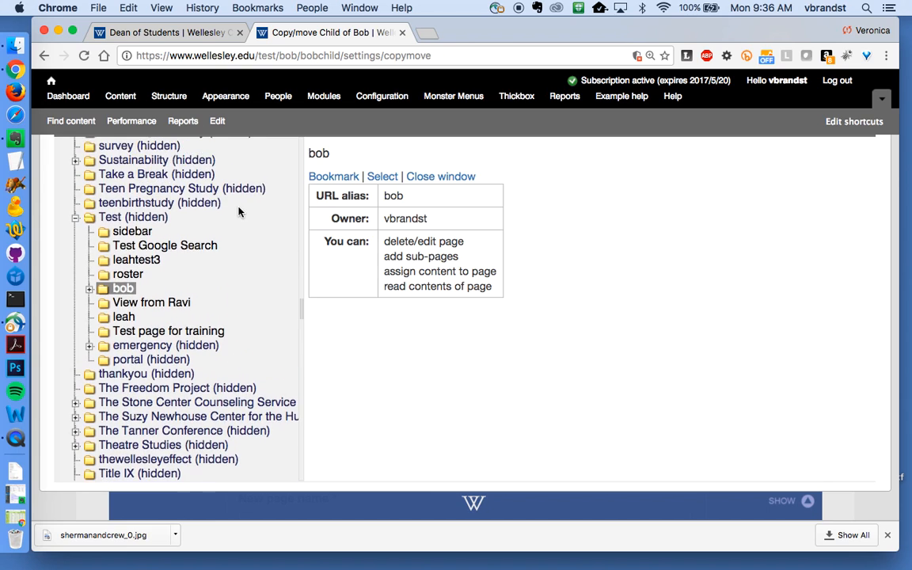
{"action": "left_click", "coordinate": [95, 224]}
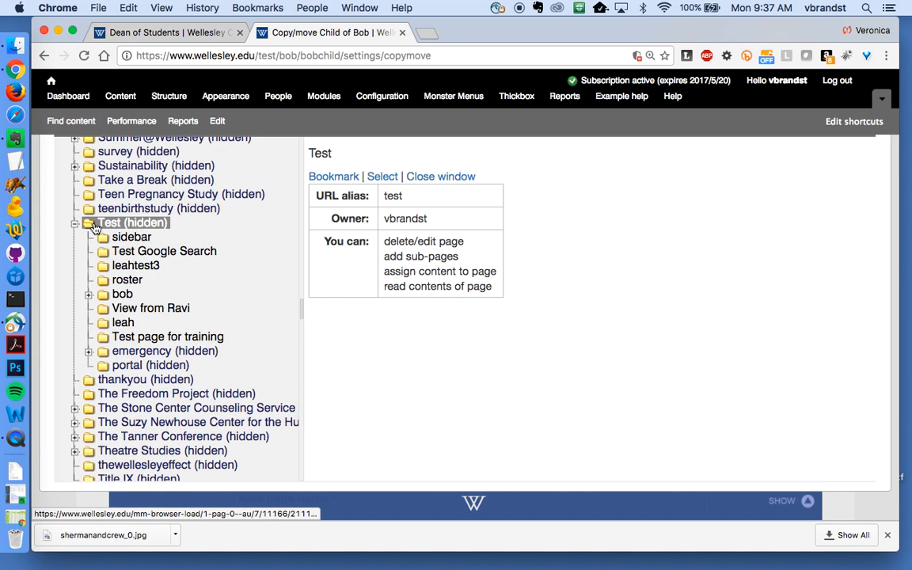
{"action": "left_click", "coordinate": [387, 179]}
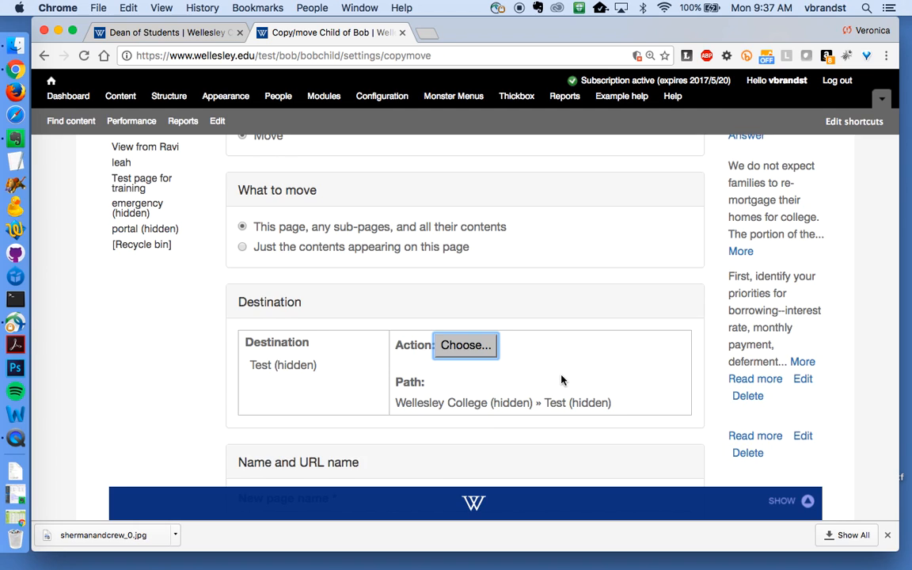
Set the new page name to "Child of Bob Moved" and carry out the move.
{"action": "scroll", "coordinate": [561, 380], "scroll_direction": "down", "scroll_amount": 5}
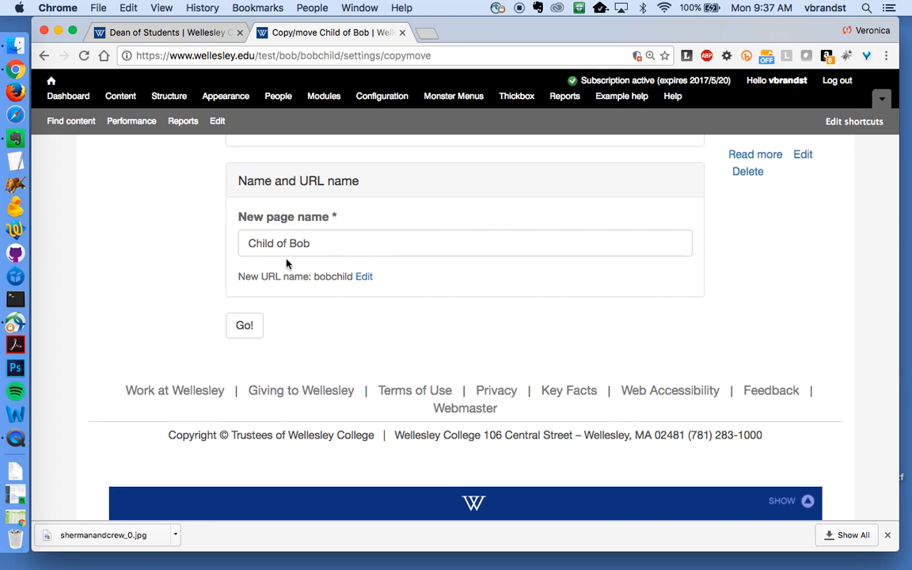
{"action": "mouse_move", "coordinate": [275, 240]}
{"action": "left_click", "coordinate": [325, 245]}
{"action": "type", "text": "M"}
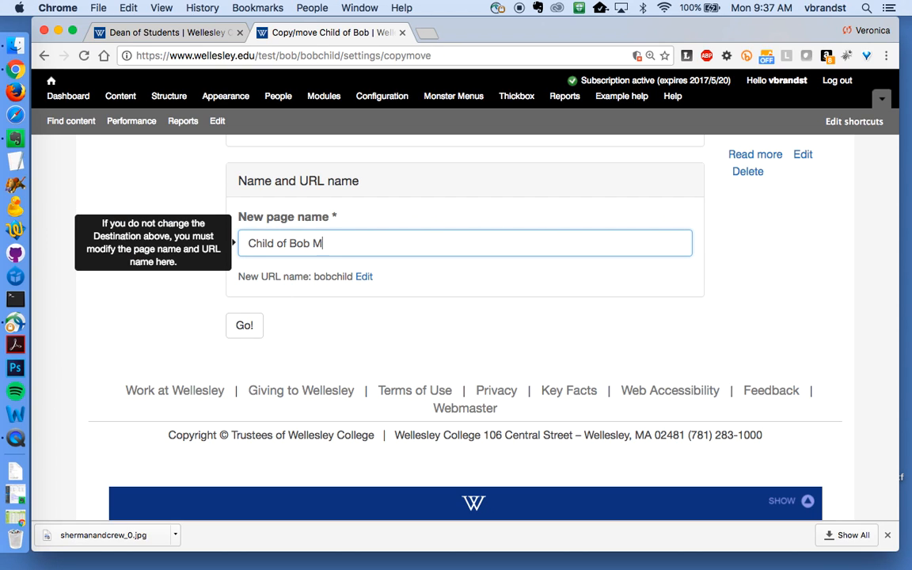
{"action": "type", "text": "oved"}
{"action": "left_click", "coordinate": [248, 331]}
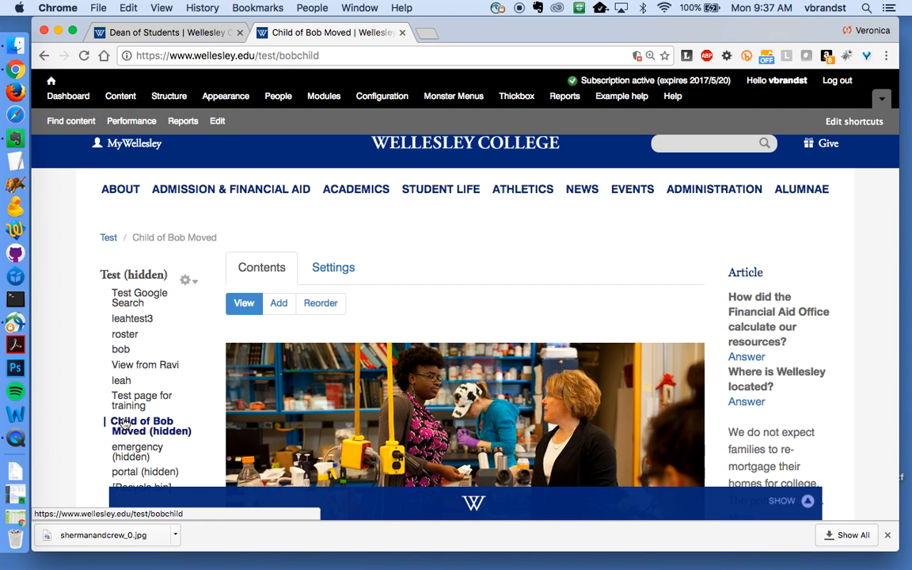
In the moved page's menu and layout settings, turn off "Don't show this page in the menu".
{"action": "left_click", "coordinate": [330, 274]}
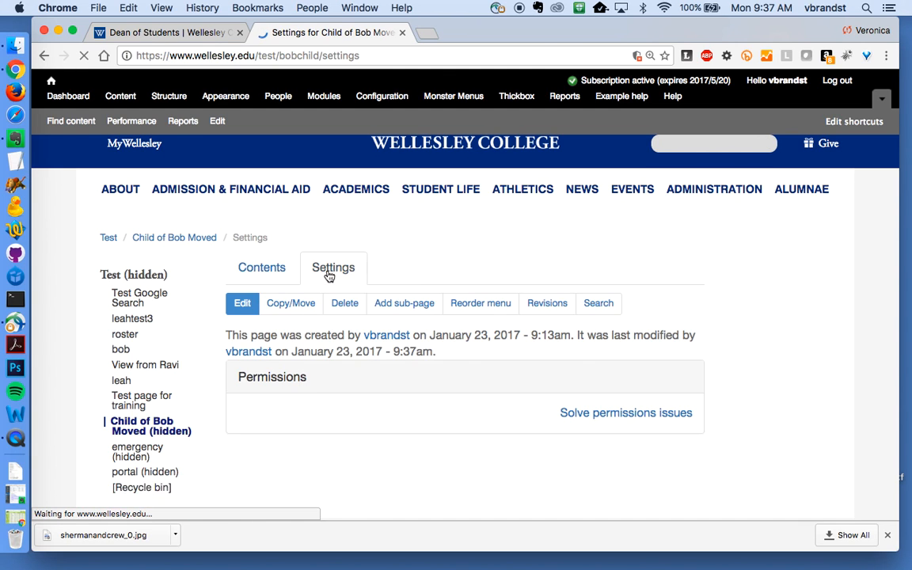
{"action": "scroll", "coordinate": [419, 388], "scroll_direction": "down", "scroll_amount": 3}
{"action": "scroll", "coordinate": [425, 402], "scroll_direction": "down", "scroll_amount": 10}
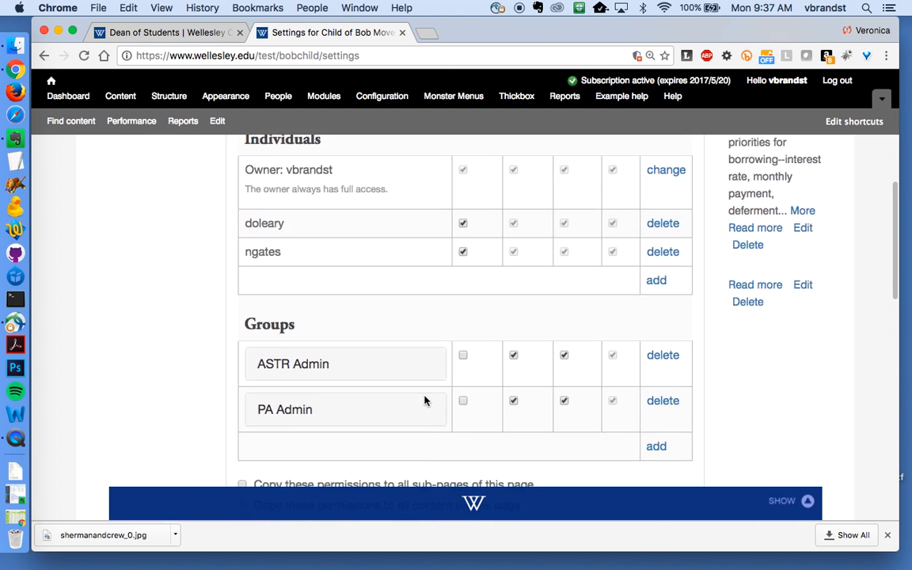
{"action": "scroll", "coordinate": [425, 401], "scroll_direction": "down", "scroll_amount": 1}
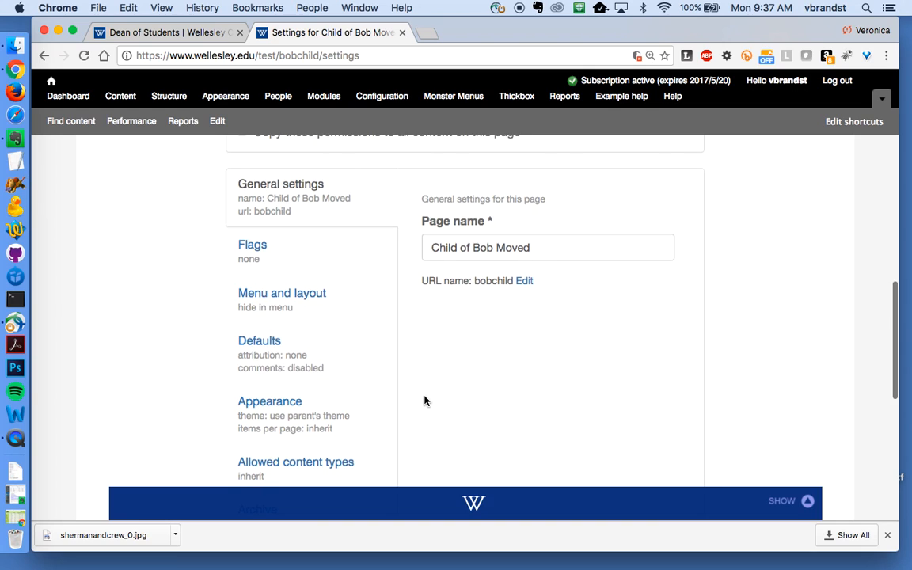
{"action": "left_click", "coordinate": [268, 305]}
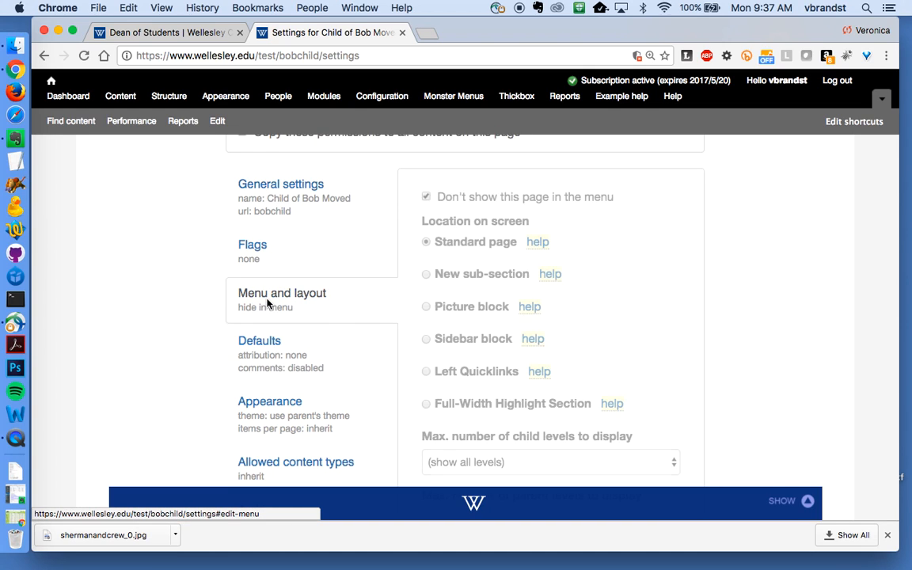
{"action": "mouse_move", "coordinate": [502, 202]}
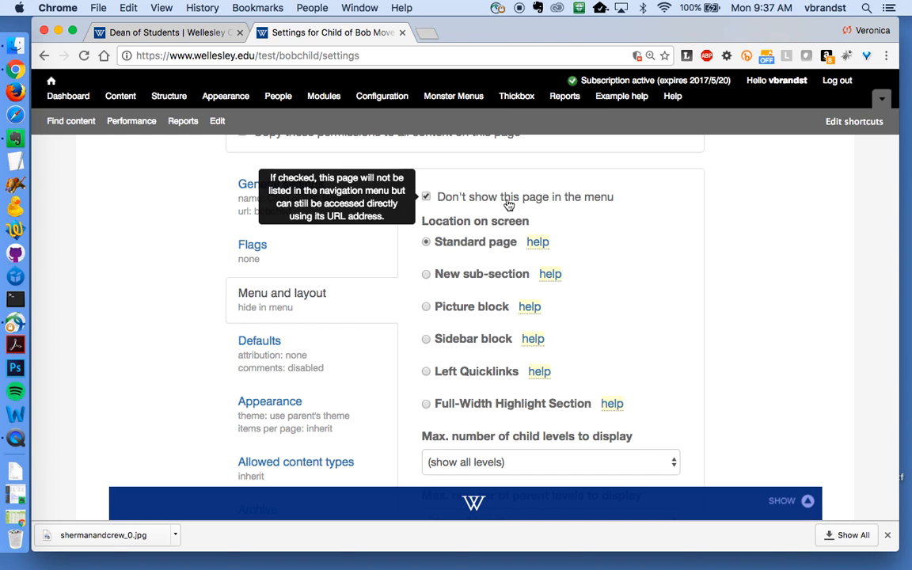
{"action": "left_click", "coordinate": [426, 196]}
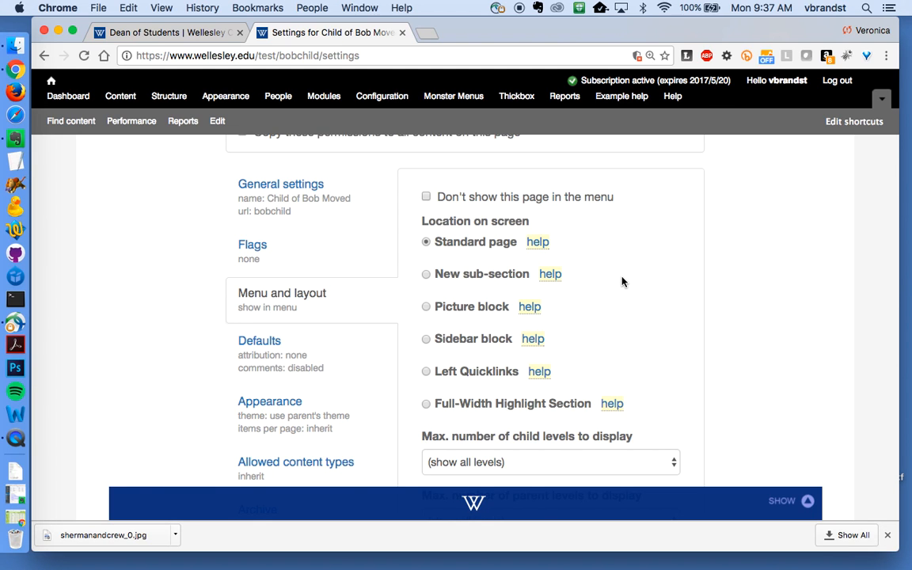
Review the Wellesley meta description and save the page's settings.
{"action": "scroll", "coordinate": [622, 281], "scroll_direction": "down", "scroll_amount": 5}
{"action": "scroll", "coordinate": [622, 281], "scroll_direction": "down", "scroll_amount": 2}
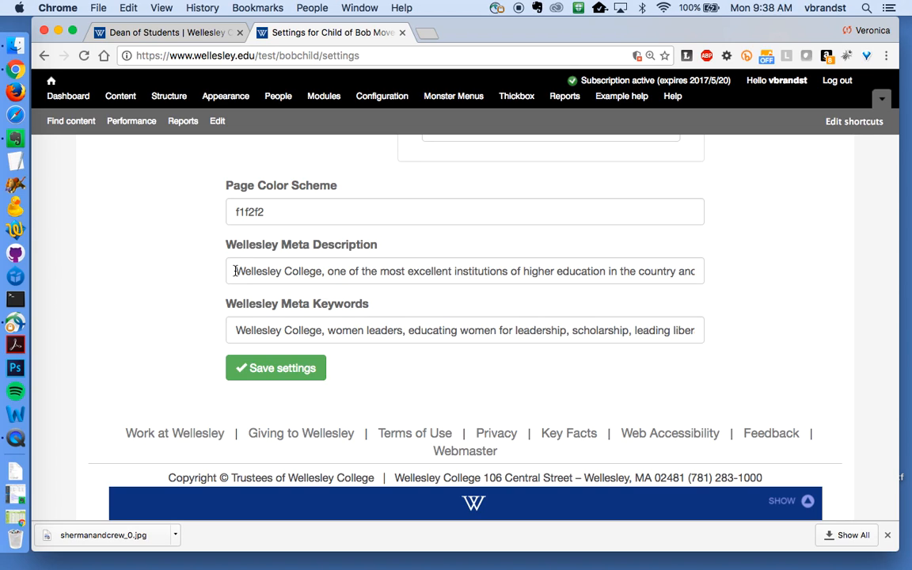
{"action": "left_click_drag", "start_coordinate": [235, 271], "coordinate": [717, 274]}
{"action": "left_click", "coordinate": [717, 274]}
{"action": "left_click", "coordinate": [261, 368]}
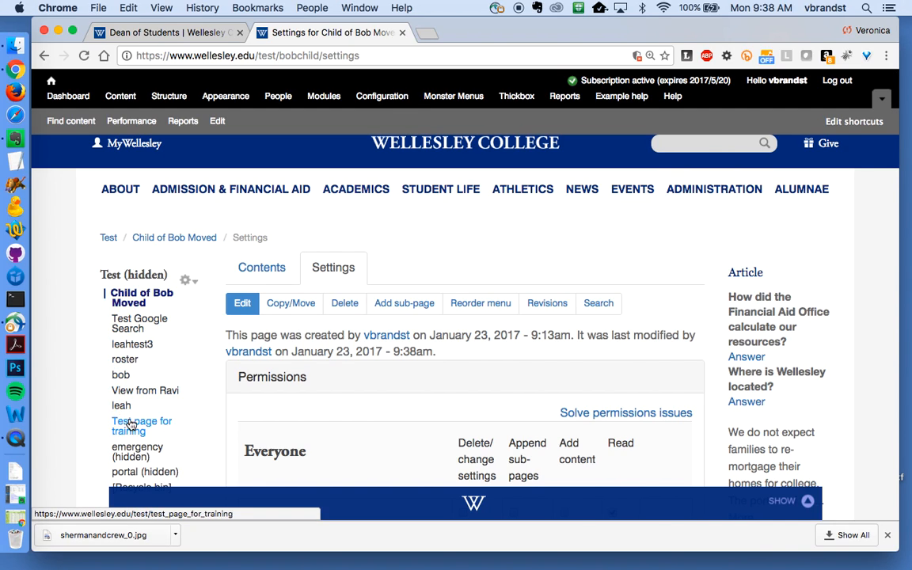
Open the menu reordering page of the parent Test section and examine its list of sub-pages and save options.
{"action": "scroll", "coordinate": [198, 428], "scroll_direction": "down", "scroll_amount": 3}
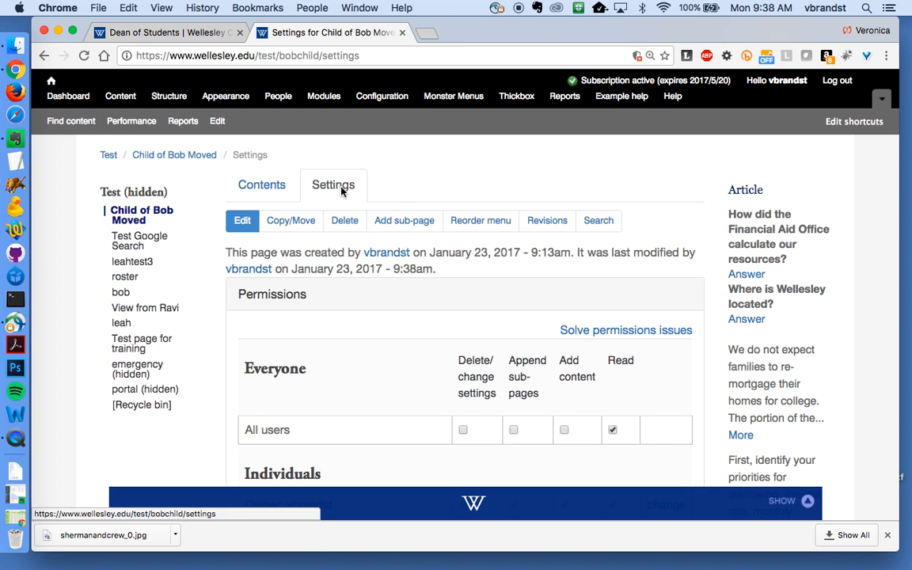
{"action": "left_click", "coordinate": [133, 195]}
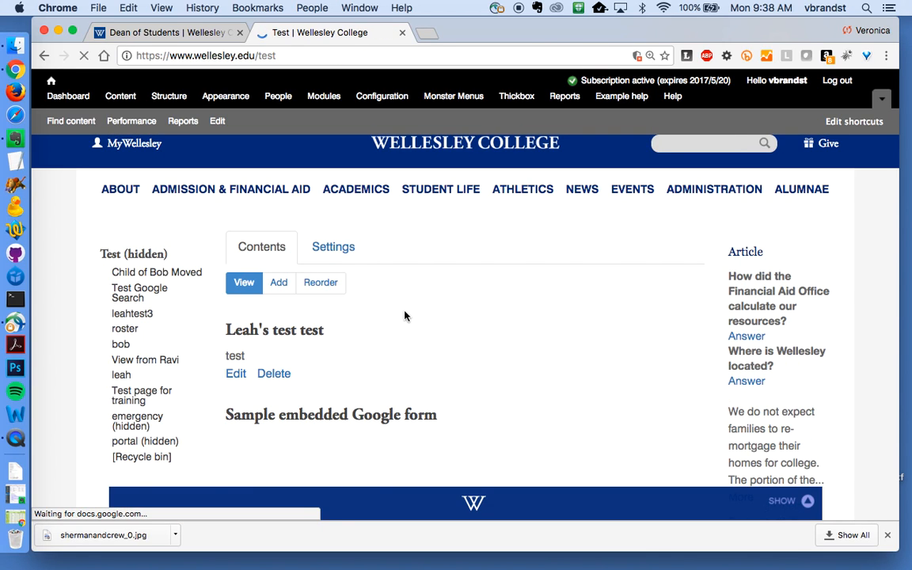
{"action": "left_click", "coordinate": [339, 248]}
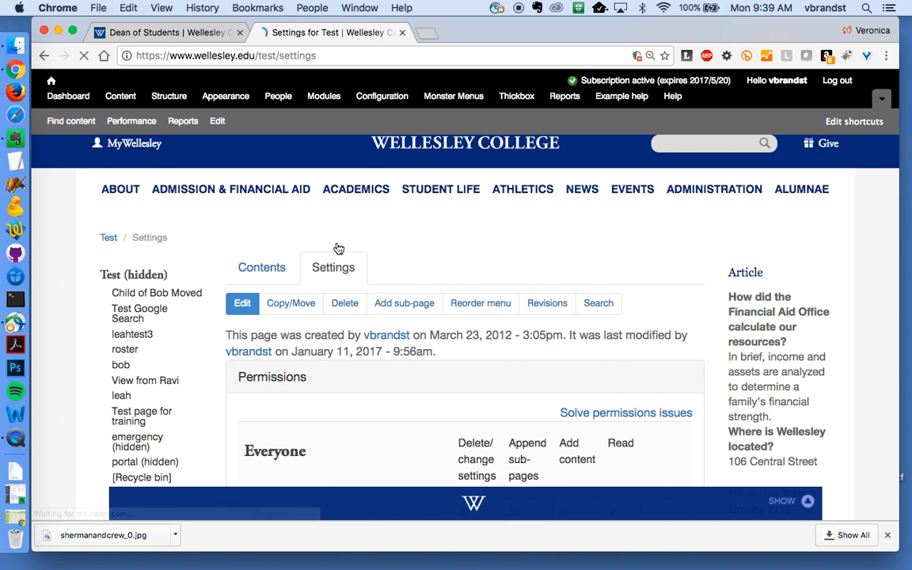
{"action": "left_click", "coordinate": [486, 307]}
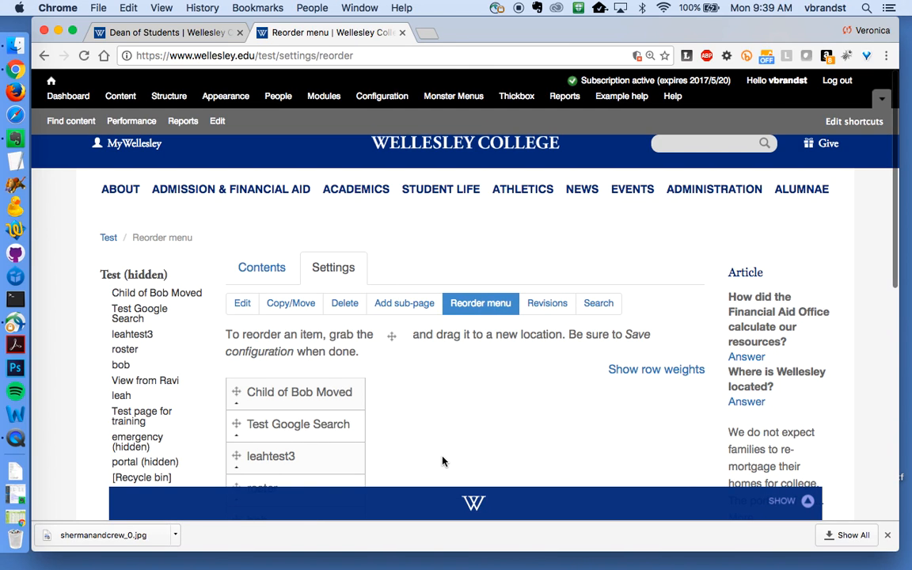
{"action": "scroll", "coordinate": [499, 428], "scroll_direction": "down", "scroll_amount": 3}
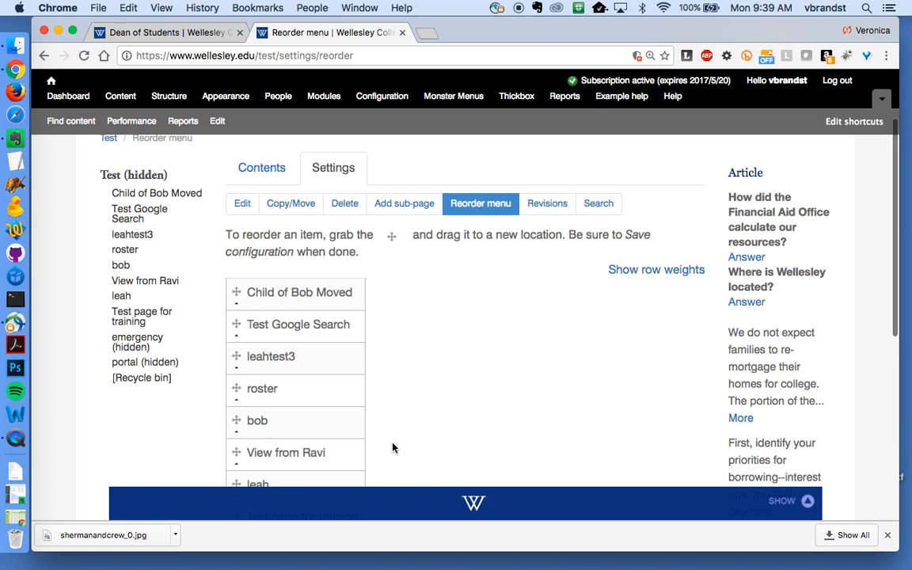
{"action": "scroll", "coordinate": [392, 448], "scroll_direction": "down", "scroll_amount": 4}
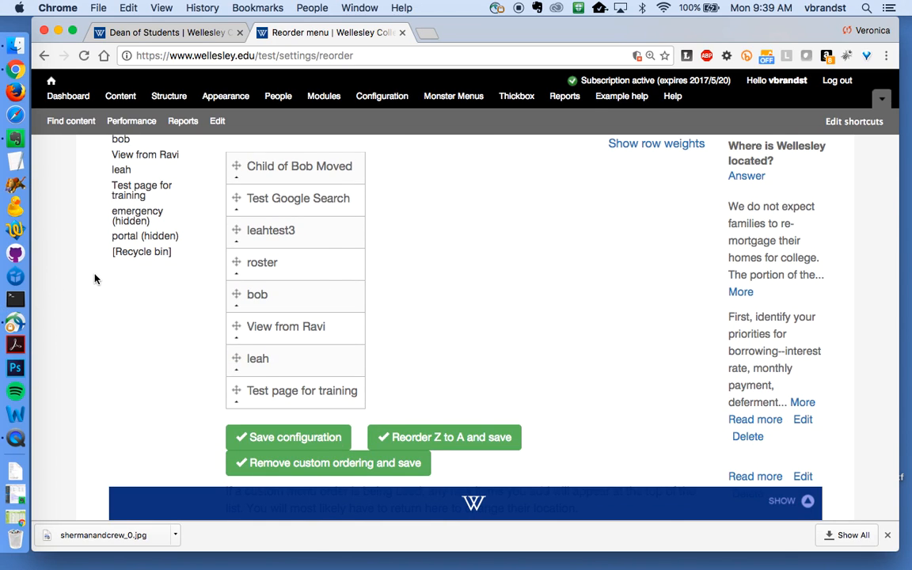
{"action": "scroll", "coordinate": [94, 279], "scroll_direction": "up", "scroll_amount": 4}
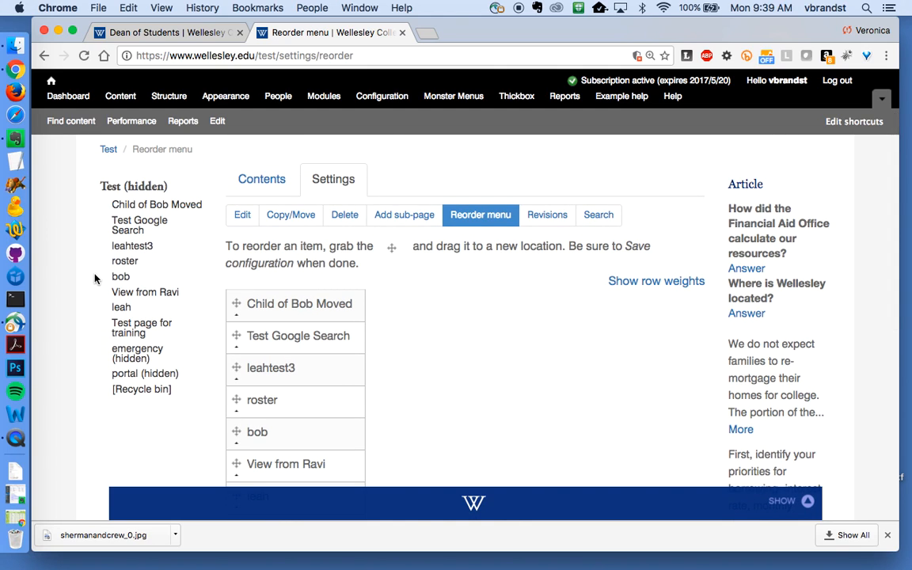
Return to Child of Bob Moved, open its content reordering page and examine the regions and content items.
{"action": "left_click", "coordinate": [122, 205]}
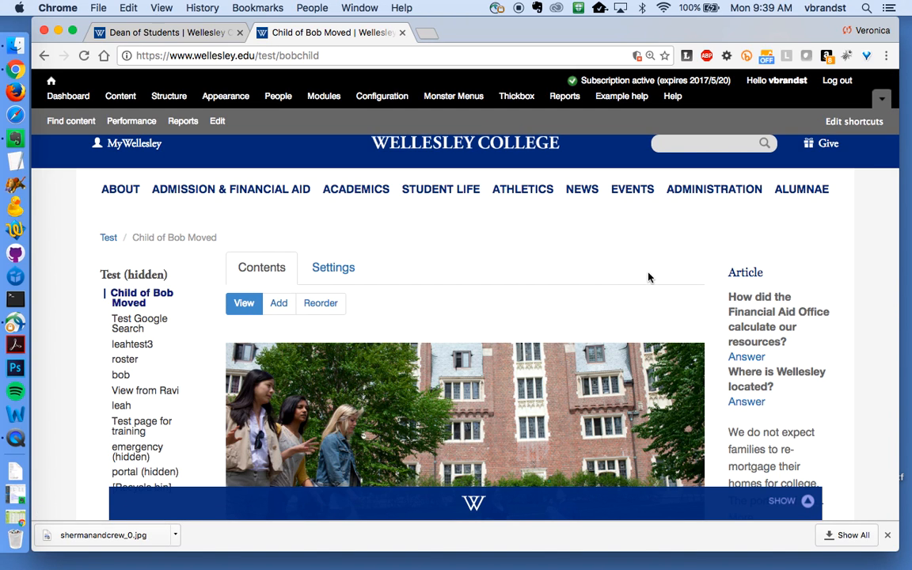
{"action": "scroll", "coordinate": [648, 277], "scroll_direction": "down", "scroll_amount": 2}
{"action": "scroll", "coordinate": [647, 278], "scroll_direction": "down", "scroll_amount": 2}
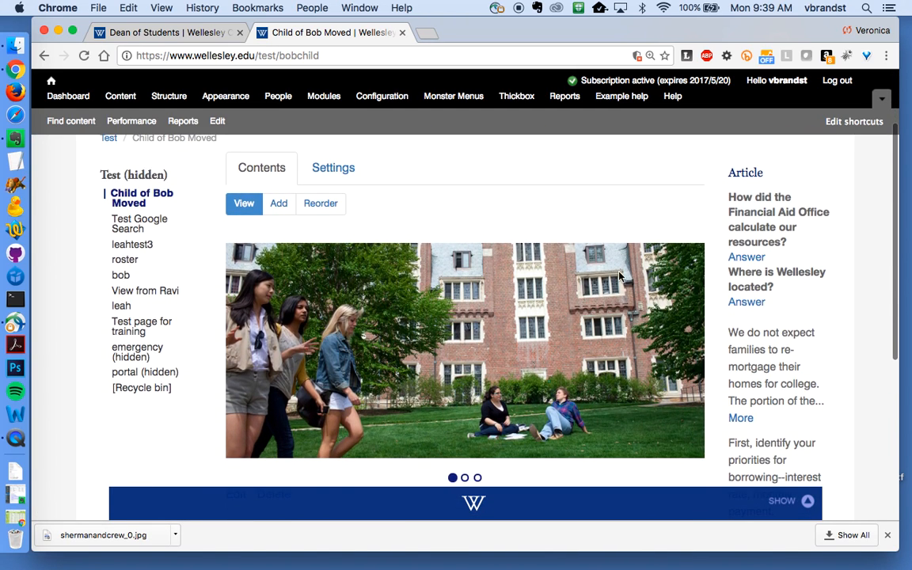
{"action": "left_click", "coordinate": [331, 206]}
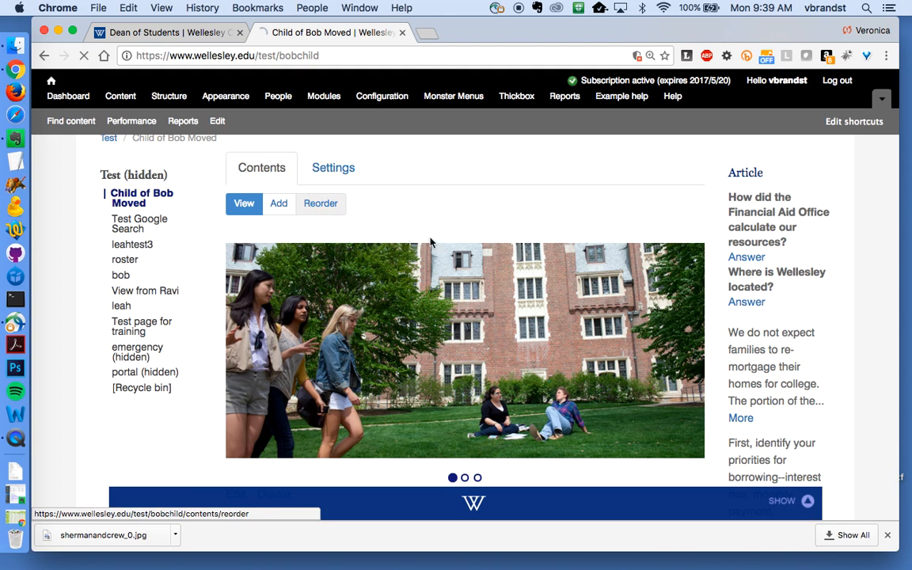
{"action": "scroll", "coordinate": [475, 357], "scroll_direction": "down", "scroll_amount": 5}
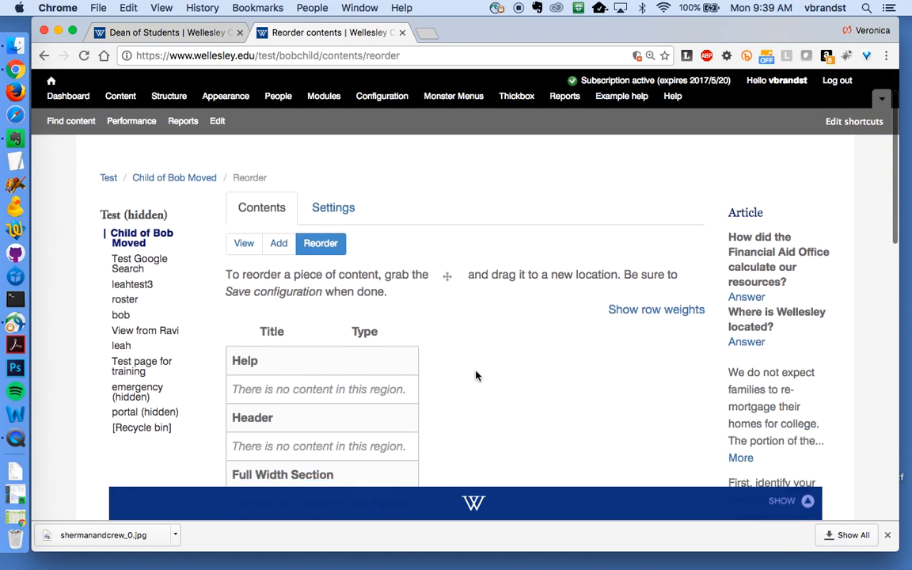
{"action": "scroll", "coordinate": [510, 392], "scroll_direction": "down", "scroll_amount": 2}
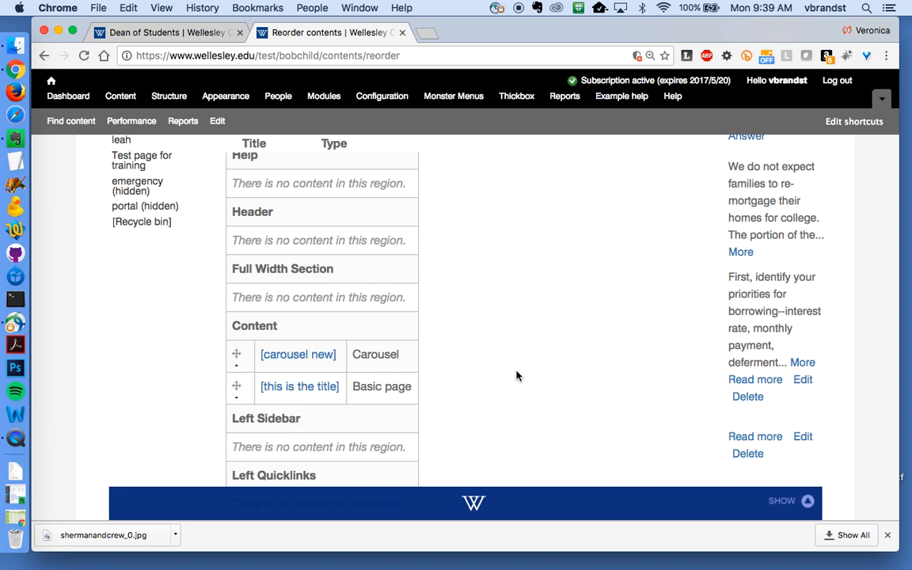
{"action": "scroll", "coordinate": [516, 376], "scroll_direction": "up", "scroll_amount": 5}
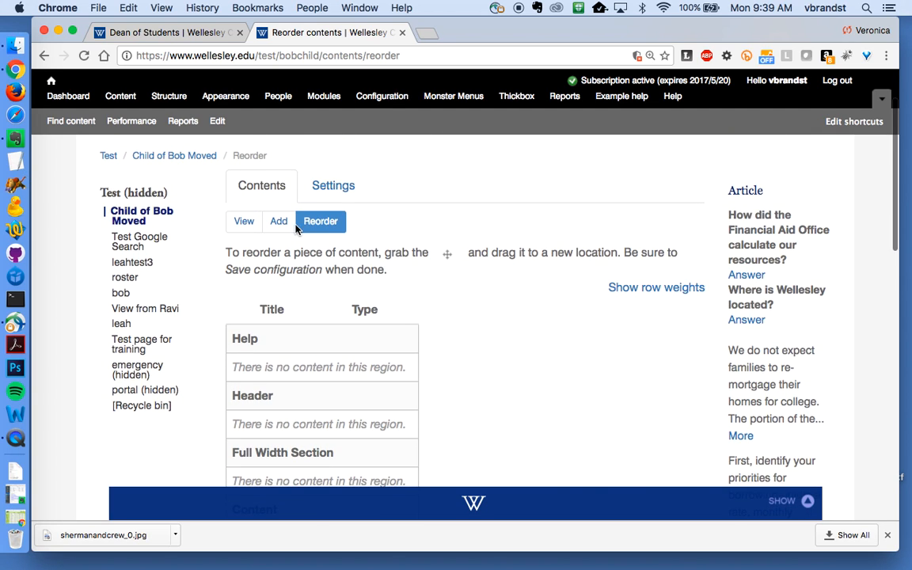
Return to the view of Child of Bob Moved and open the "I'm some content on the page." item for editing.
{"action": "left_click", "coordinate": [243, 221]}
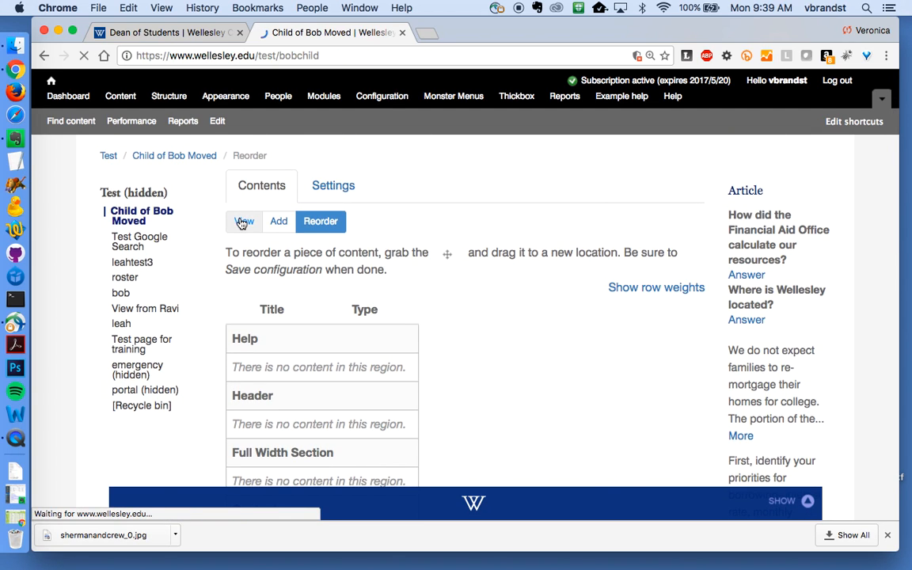
{"action": "scroll", "coordinate": [545, 411], "scroll_direction": "down", "scroll_amount": 9}
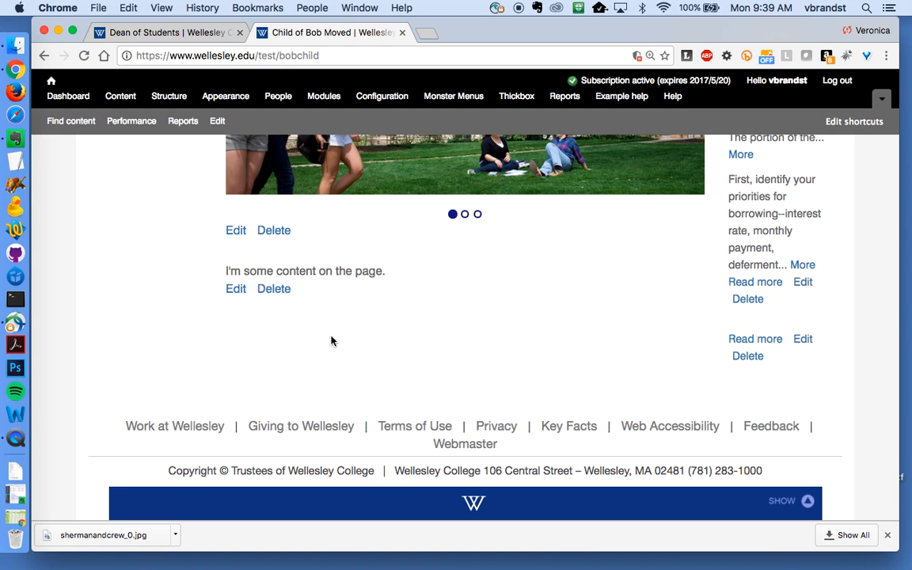
{"action": "left_click", "coordinate": [235, 290]}
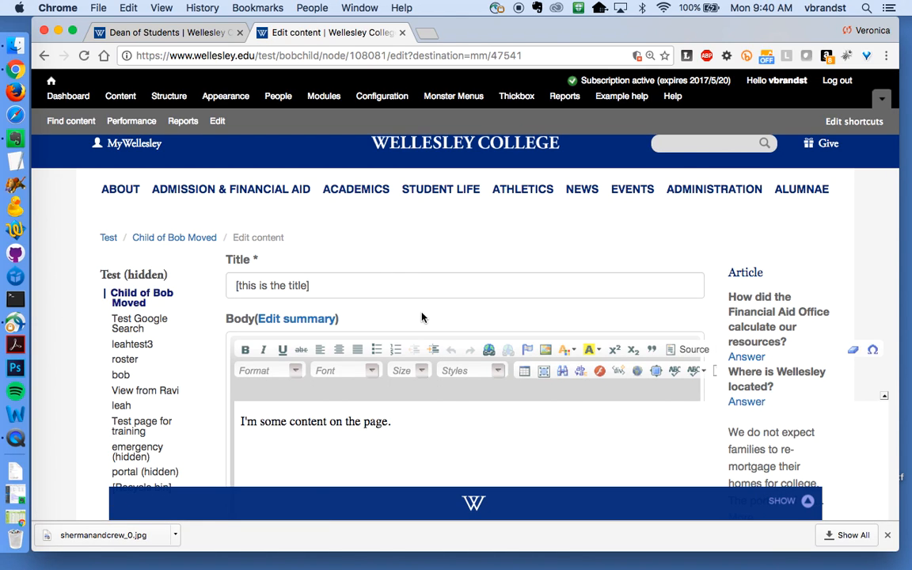
Examine the content's edit form, from the title, body, image, tags and media fields to the revision, pages, permissions, appearance and publishing settings.
{"action": "scroll", "coordinate": [422, 317], "scroll_direction": "down", "scroll_amount": 5}
{"action": "scroll", "coordinate": [423, 313], "scroll_direction": "up", "scroll_amount": 2}
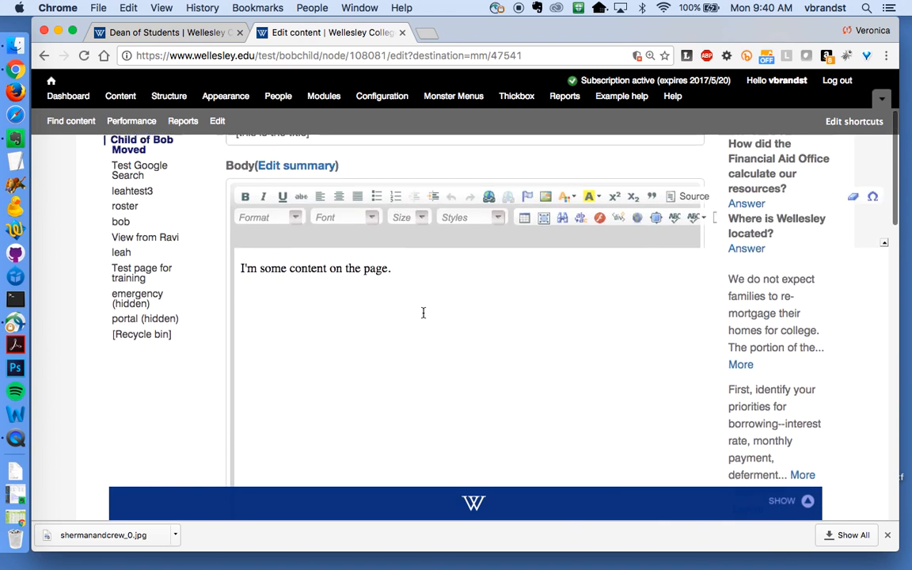
{"action": "scroll", "coordinate": [423, 313], "scroll_direction": "down", "scroll_amount": 5}
{"action": "scroll", "coordinate": [422, 313], "scroll_direction": "up", "scroll_amount": 5}
{"action": "scroll", "coordinate": [423, 315], "scroll_direction": "down", "scroll_amount": 2}
{"action": "scroll", "coordinate": [423, 316], "scroll_direction": "down", "scroll_amount": 6}
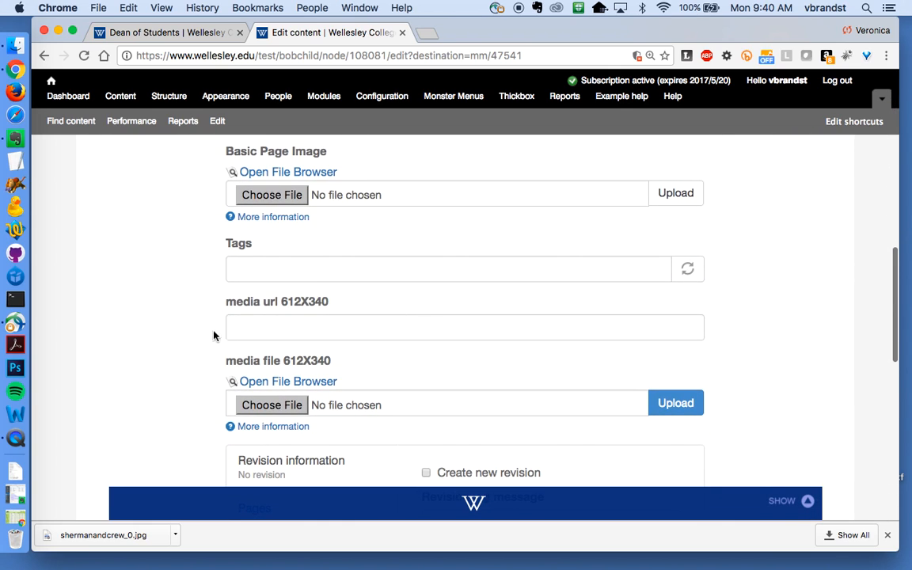
{"action": "scroll", "coordinate": [177, 344], "scroll_direction": "down", "scroll_amount": 3}
{"action": "scroll", "coordinate": [181, 346], "scroll_direction": "down", "scroll_amount": 5}
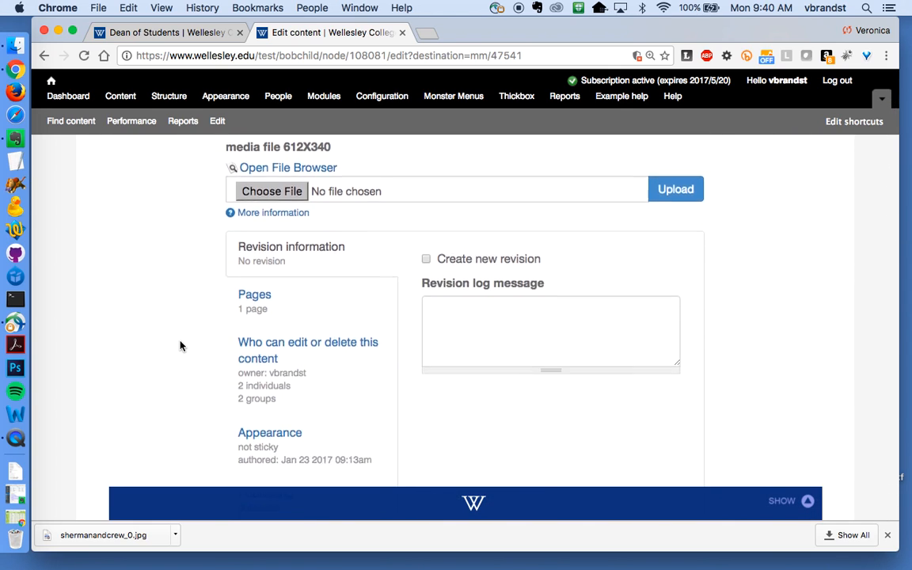
{"action": "scroll", "coordinate": [181, 346], "scroll_direction": "up", "scroll_amount": 1}
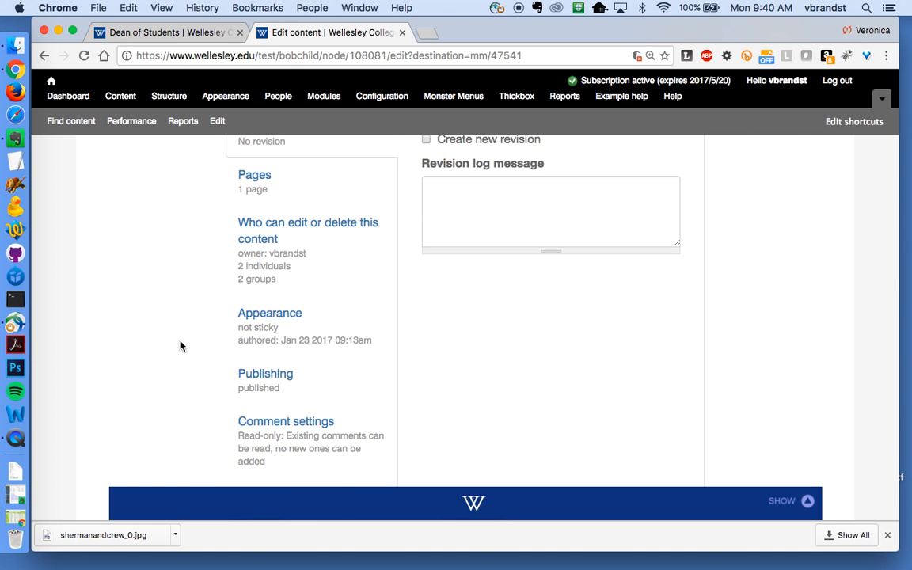
{"action": "scroll", "coordinate": [181, 346], "scroll_direction": "up", "scroll_amount": 1}
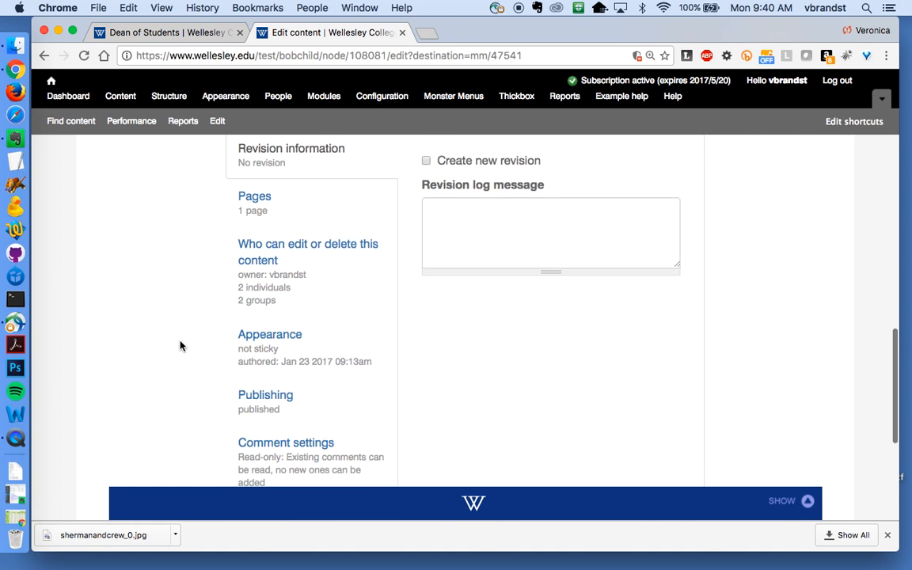
Turn off Published for the content item and turn on "Sticky at top of page" in its appearance settings.
{"action": "left_click", "coordinate": [256, 405]}
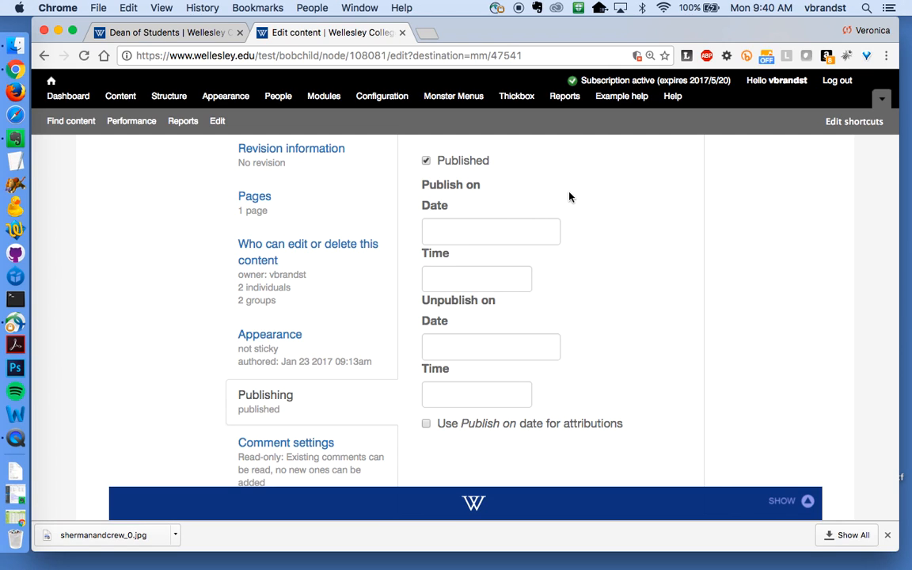
{"action": "left_click", "coordinate": [427, 162]}
{"action": "scroll", "coordinate": [178, 255], "scroll_direction": "up", "scroll_amount": 2}
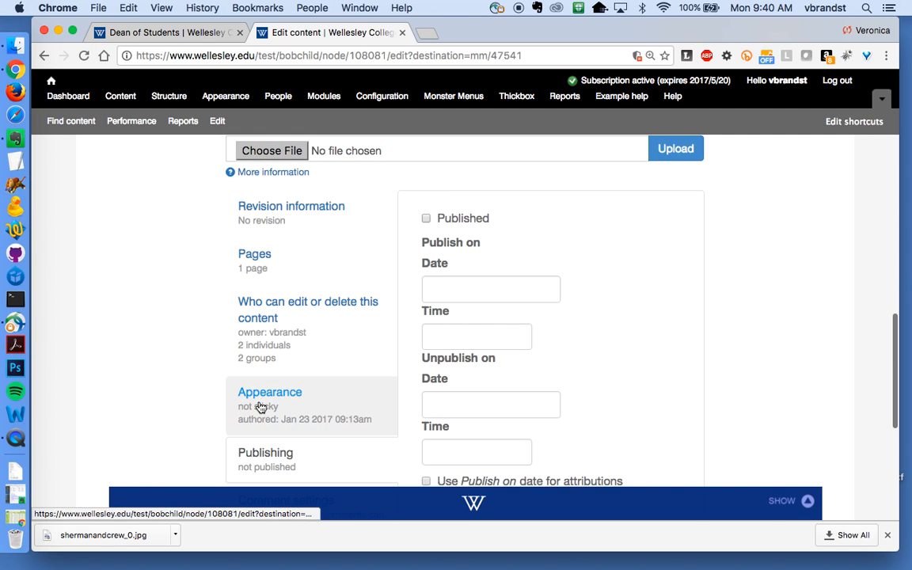
{"action": "left_click", "coordinate": [259, 406]}
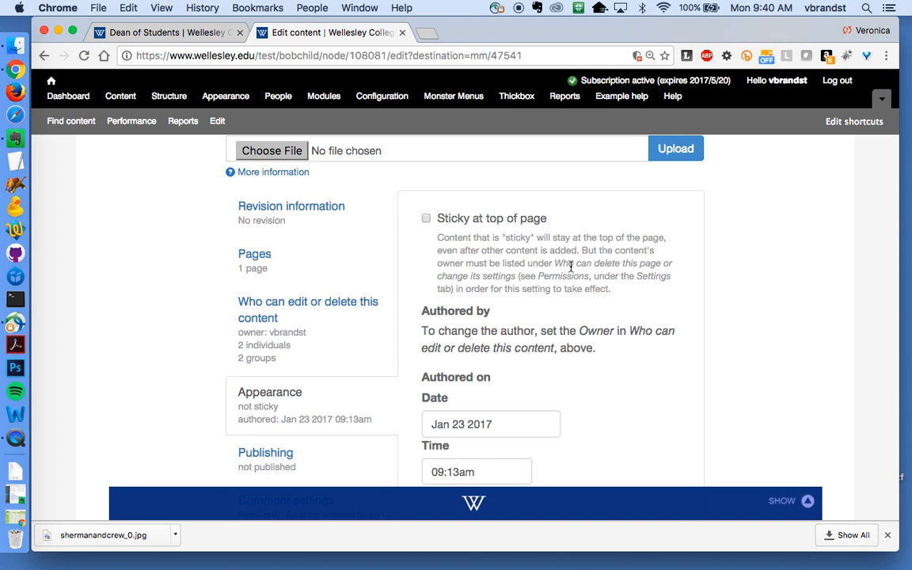
{"action": "left_click", "coordinate": [425, 220]}
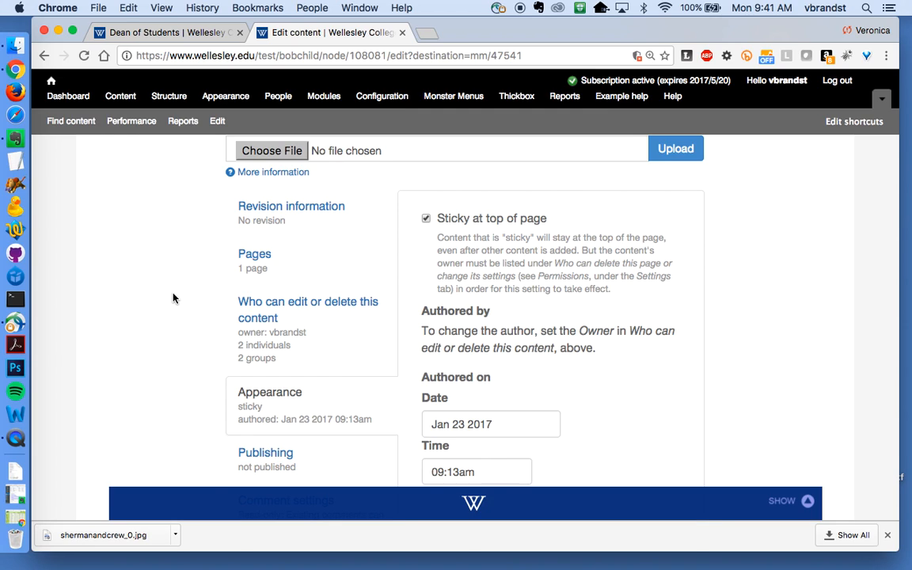
Assign the content item to the additional page bob under the Test section.
{"action": "left_click", "coordinate": [261, 267]}
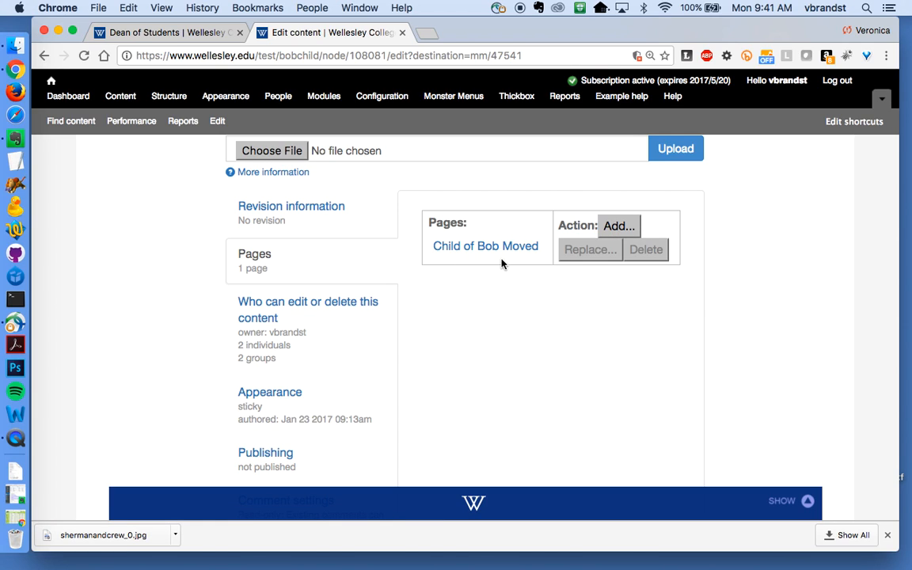
{"action": "left_click", "coordinate": [617, 227]}
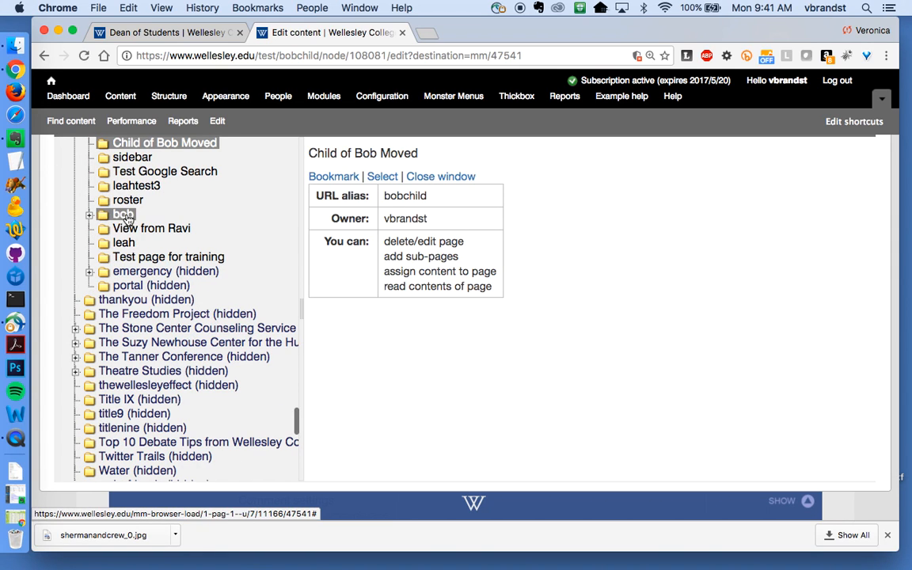
{"action": "left_click", "coordinate": [123, 214]}
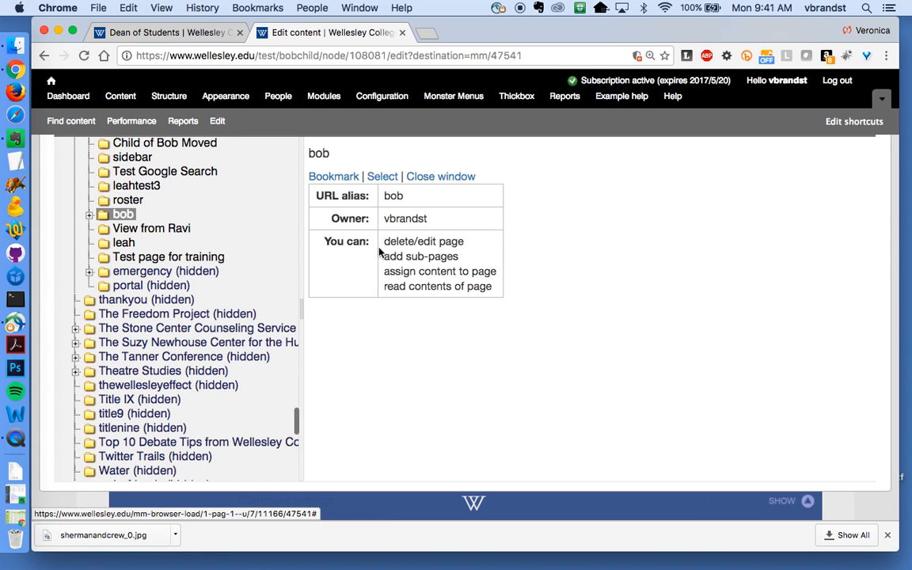
{"action": "left_click", "coordinate": [383, 177]}
{"action": "left_click", "coordinate": [599, 376]}
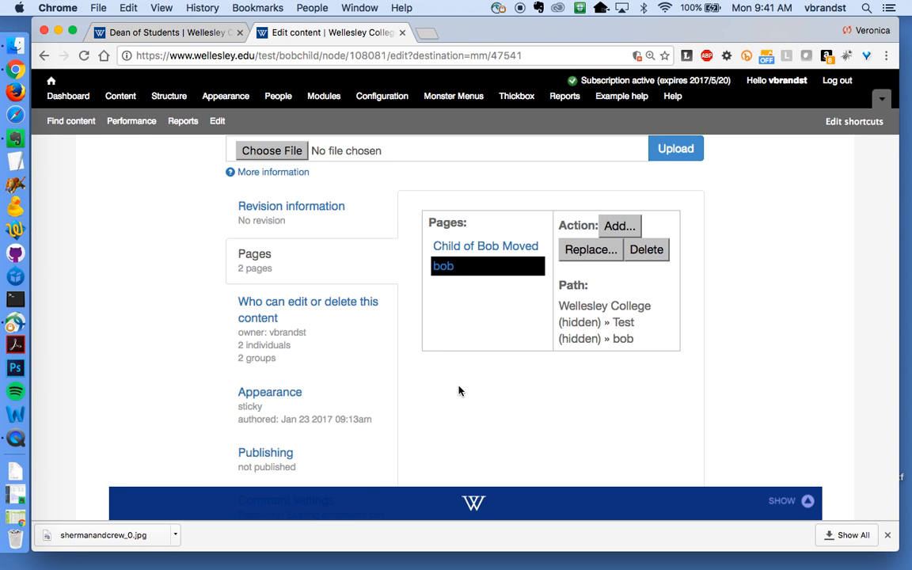
Save the content item and review how it is displayed on the Child of Bob Moved page.
{"action": "scroll", "coordinate": [458, 391], "scroll_direction": "down", "scroll_amount": 5}
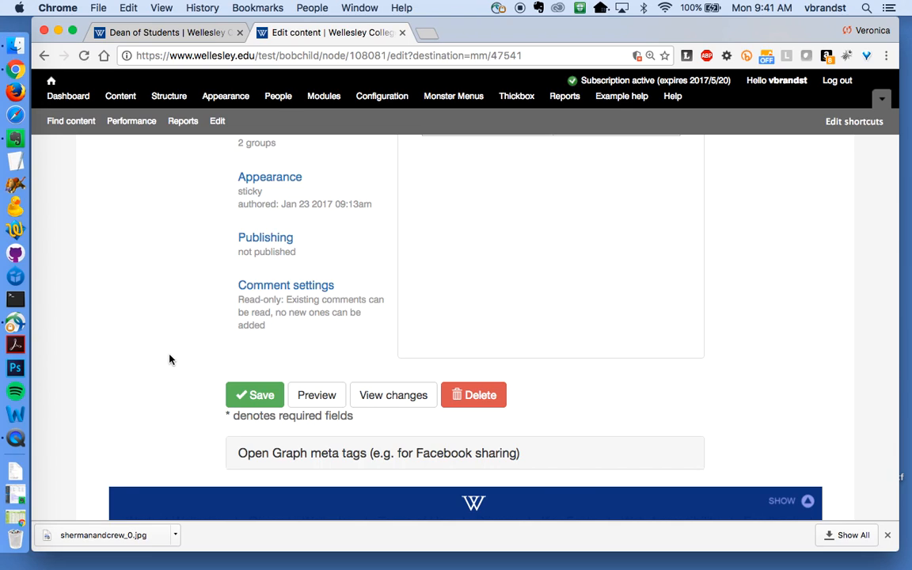
{"action": "left_click", "coordinate": [247, 396]}
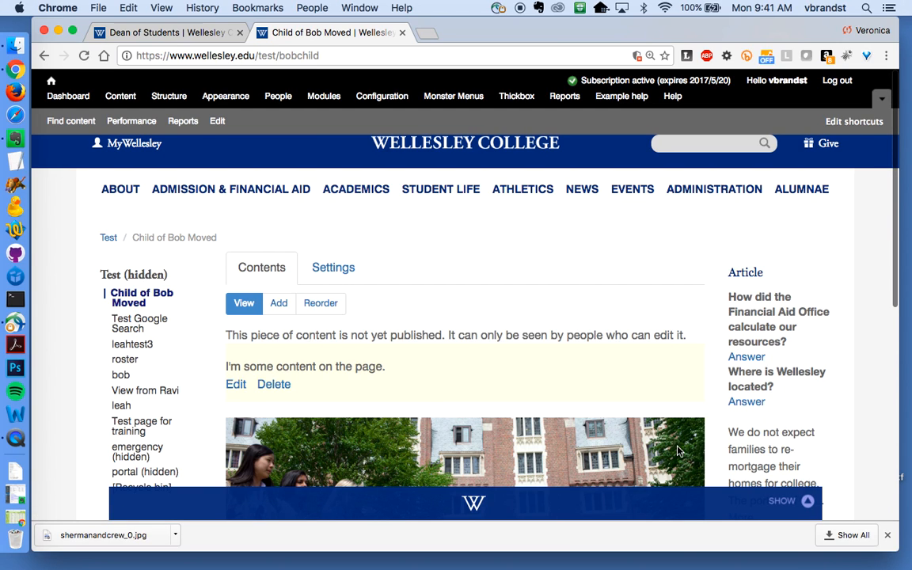
{"action": "scroll", "coordinate": [715, 424], "scroll_direction": "down", "scroll_amount": 1}
{"action": "scroll", "coordinate": [715, 423], "scroll_direction": "down", "scroll_amount": 1}
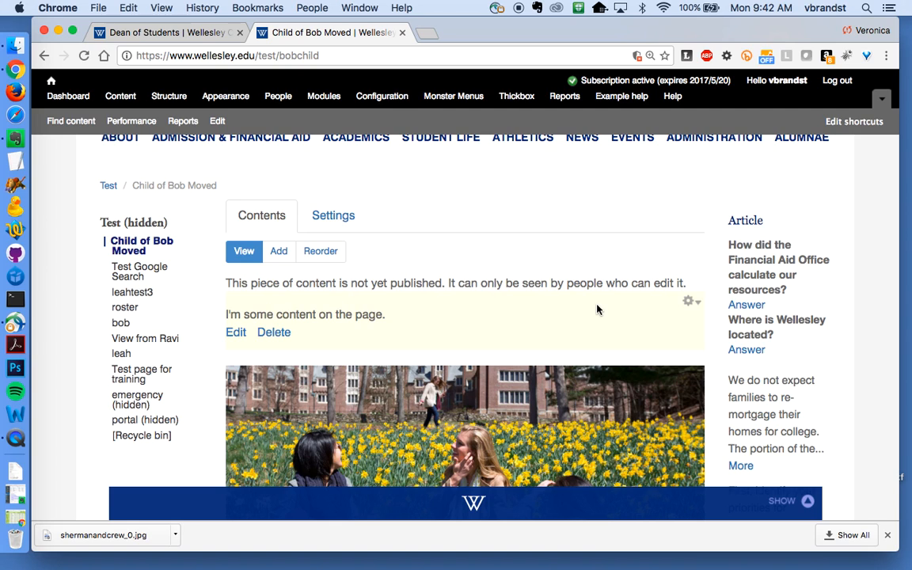
{"action": "scroll", "coordinate": [597, 309], "scroll_direction": "down", "scroll_amount": 1}
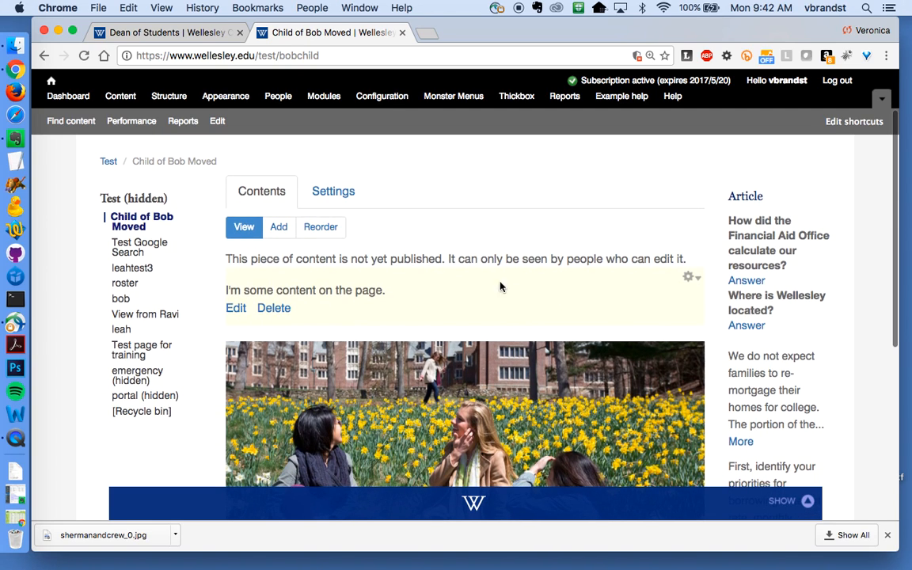